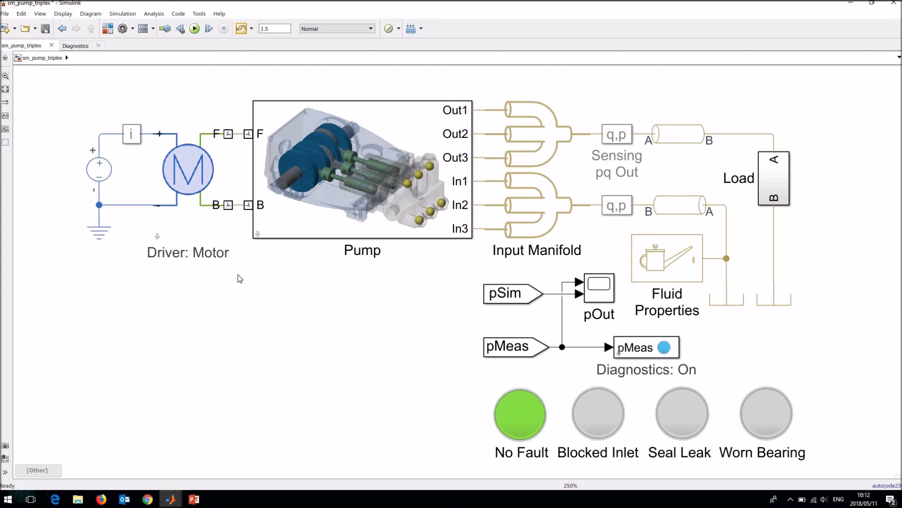
Examine the motor driver, Pump block and Input Manifold in the top-level triplex pump model.
{"action": "left_click", "coordinate": [174, 158]}
{"action": "left_click", "coordinate": [207, 282]}
{"action": "left_click", "coordinate": [312, 247]}
{"action": "left_click", "coordinate": [312, 250]}
{"action": "left_click", "coordinate": [560, 203]}
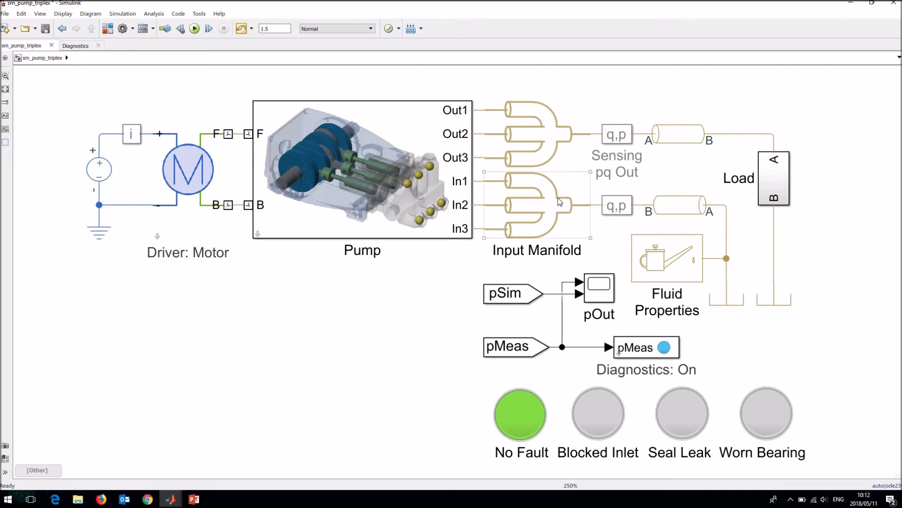
{"action": "left_click", "coordinate": [545, 281]}
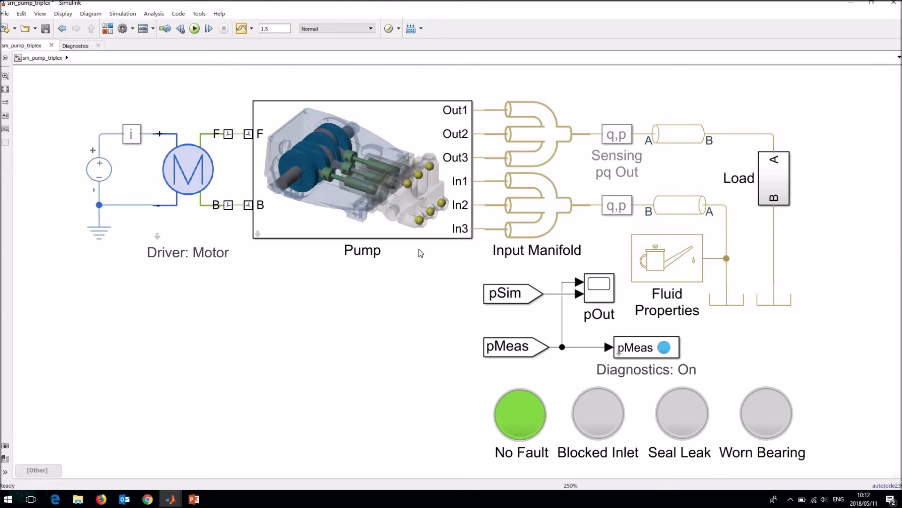
Look inside the masked Pump block and open its Plunger 1 subsystem.
{"action": "left_click", "coordinate": [260, 228]}
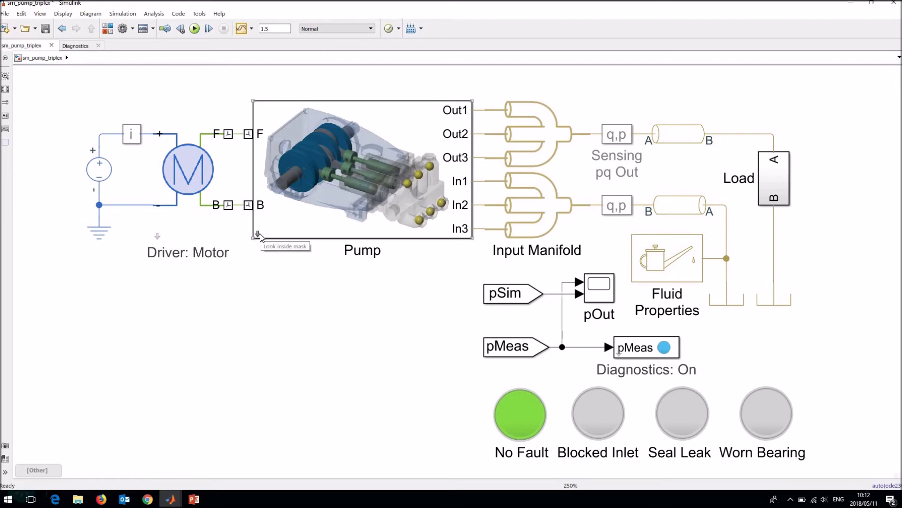
{"action": "left_click", "coordinate": [258, 234]}
{"action": "left_click", "coordinate": [200, 313]}
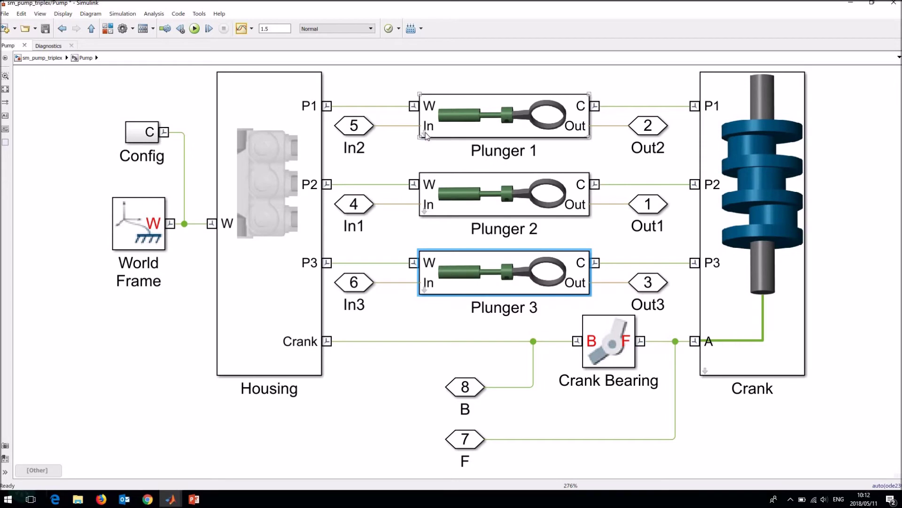
{"action": "double_click", "coordinate": [424, 133]}
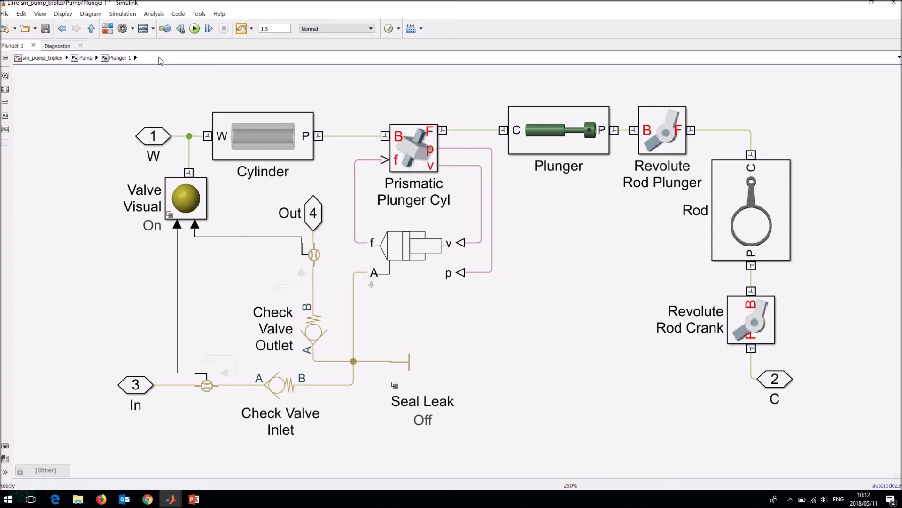
Return to the top level of sm_pump_triplex and examine the four fault indicator lamps.
{"action": "left_click", "coordinate": [51, 59]}
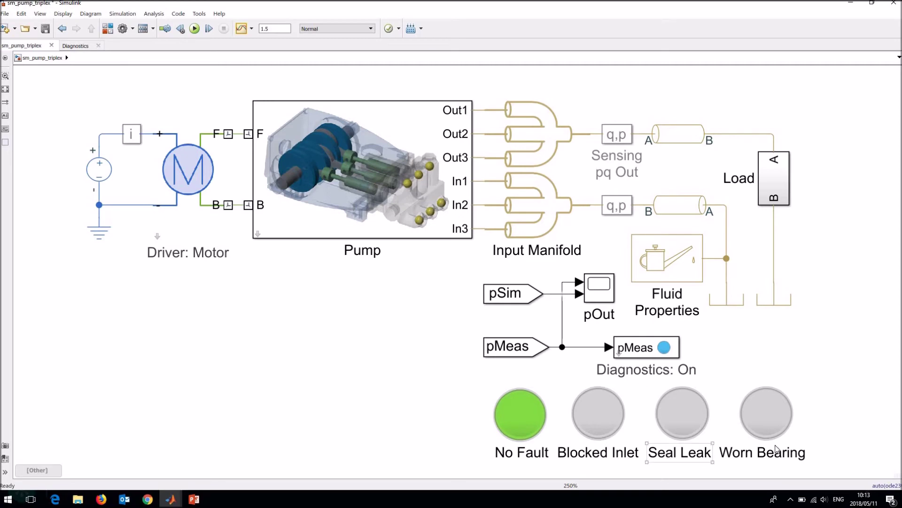
{"action": "left_click_drag", "start_coordinate": [834, 465], "coordinate": [460, 386]}
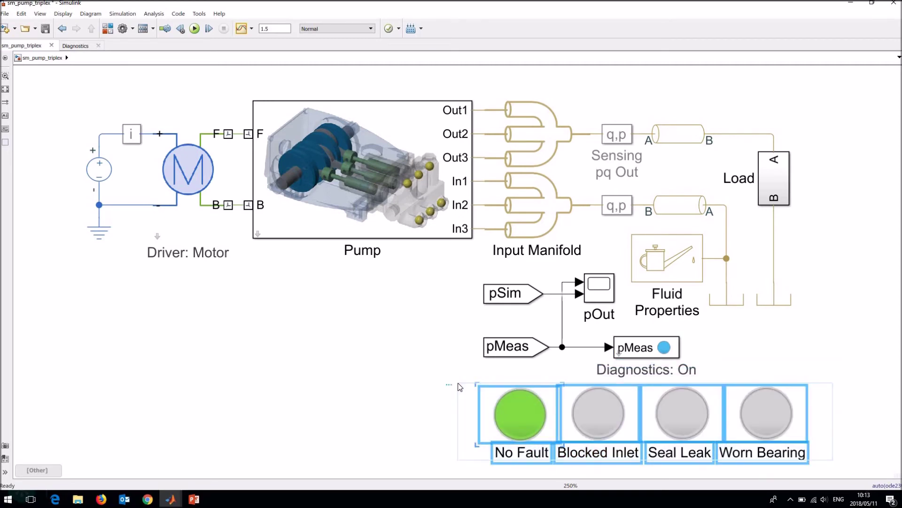
{"action": "left_click", "coordinate": [378, 388]}
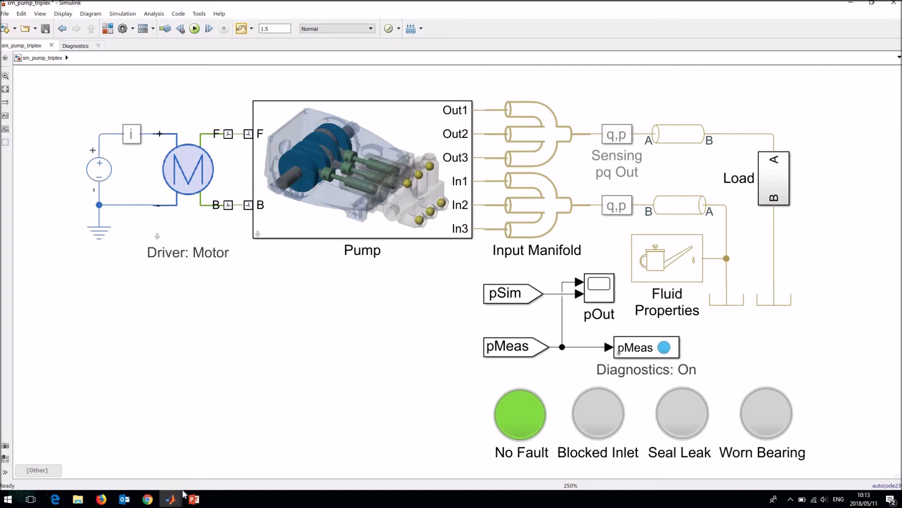
Switch to MATLAB and read the Create Datastore description in the pump data preprocessing live script.
{"action": "mouse_move", "coordinate": [178, 500]}
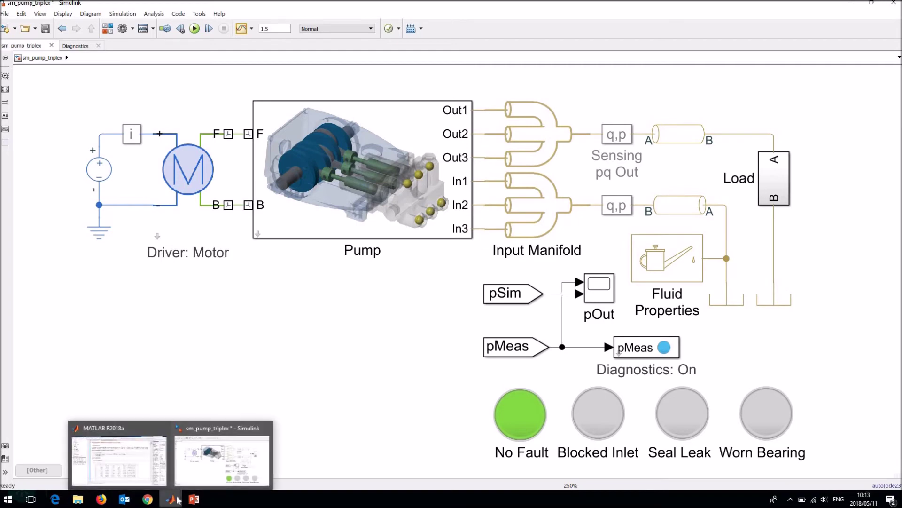
{"action": "left_click", "coordinate": [145, 465]}
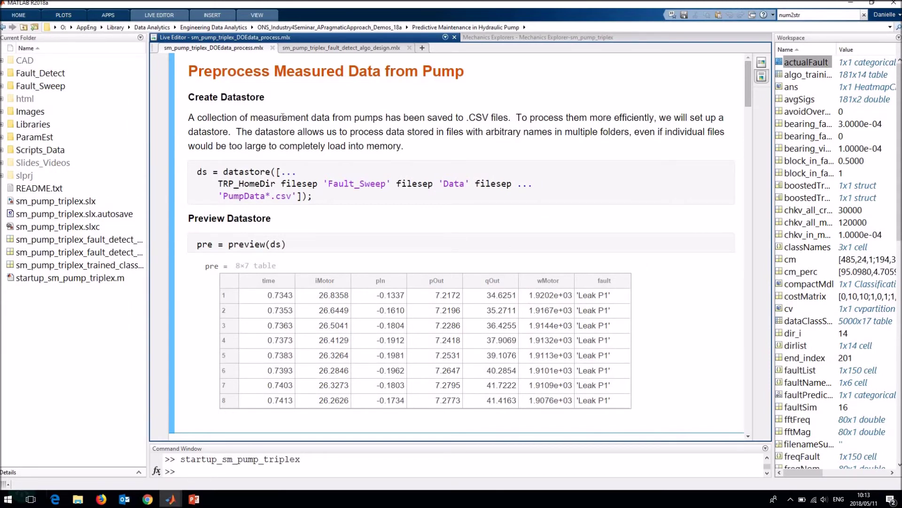
{"action": "left_click_drag", "start_coordinate": [264, 117], "coordinate": [374, 131]}
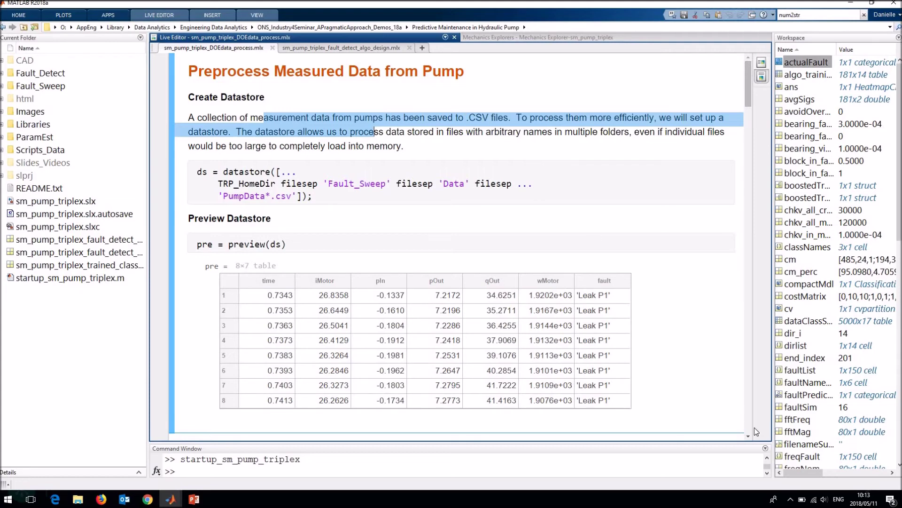
{"action": "left_click_drag", "start_coordinate": [329, 117], "coordinate": [188, 146]}
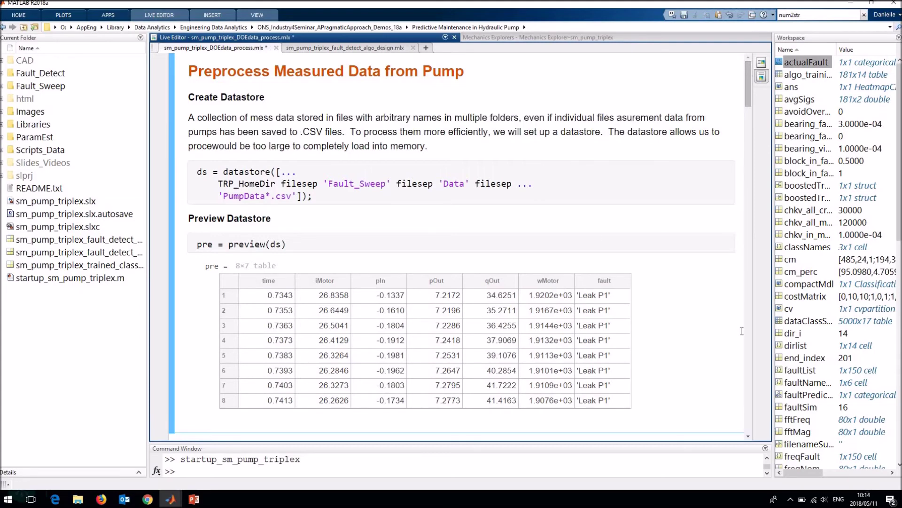
Review the raw, noise-removed and fully processed output pressure plots in the preprocessing script.
{"action": "left_click_drag", "start_coordinate": [747, 104], "coordinate": [750, 166]}
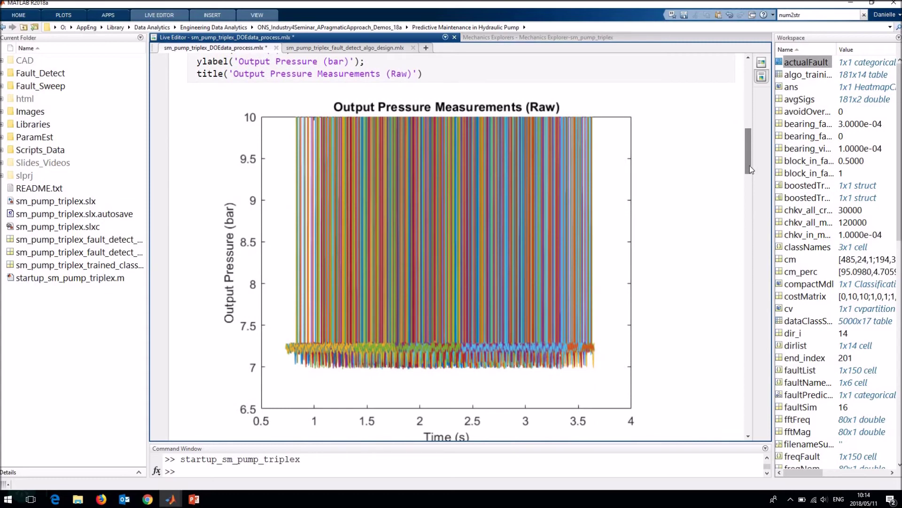
{"action": "left_click_drag", "start_coordinate": [748, 160], "coordinate": [757, 331]}
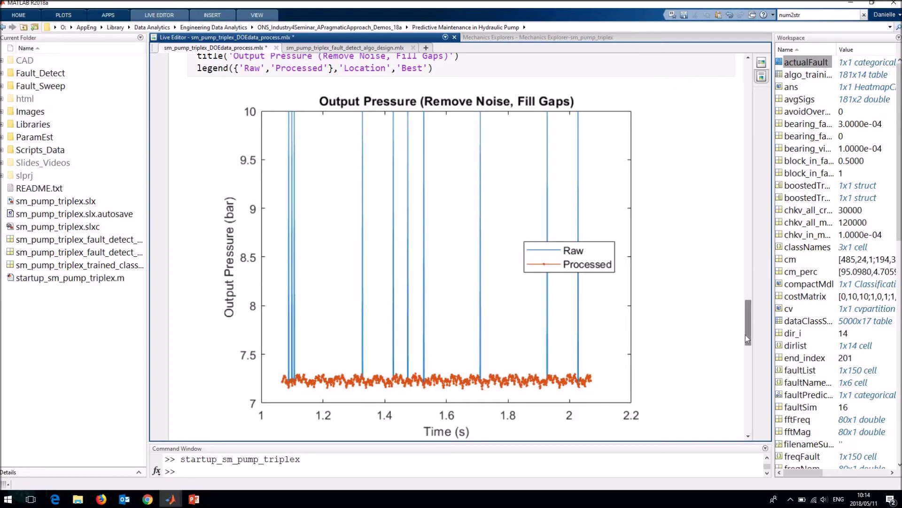
{"action": "scroll", "coordinate": [745, 334], "scroll_direction": "down", "scroll_amount": 4}
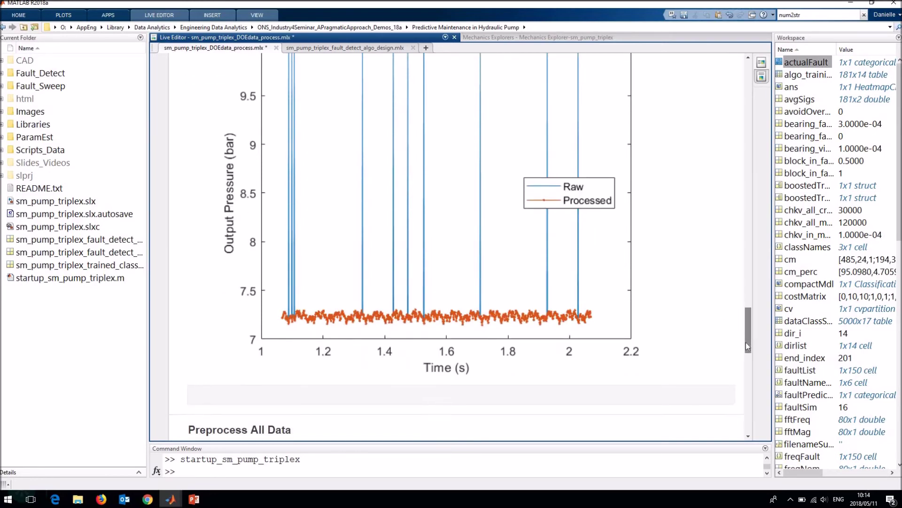
{"action": "scroll", "coordinate": [750, 371], "scroll_direction": "down", "scroll_amount": 20}
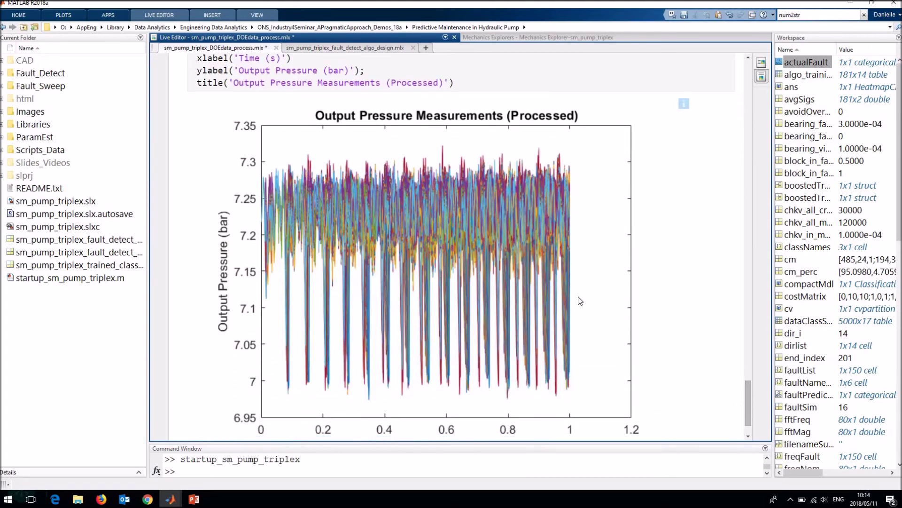
Open sm_pump_triplex_fault_detect_algo_design.mlx and review the fault progression plots in the time and frequency domains.
{"action": "left_click", "coordinate": [397, 48]}
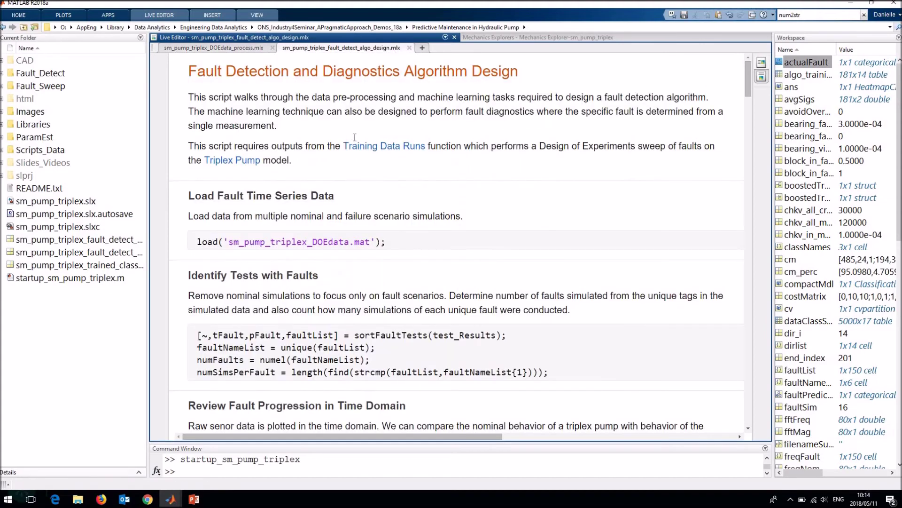
{"action": "left_click", "coordinate": [457, 220]}
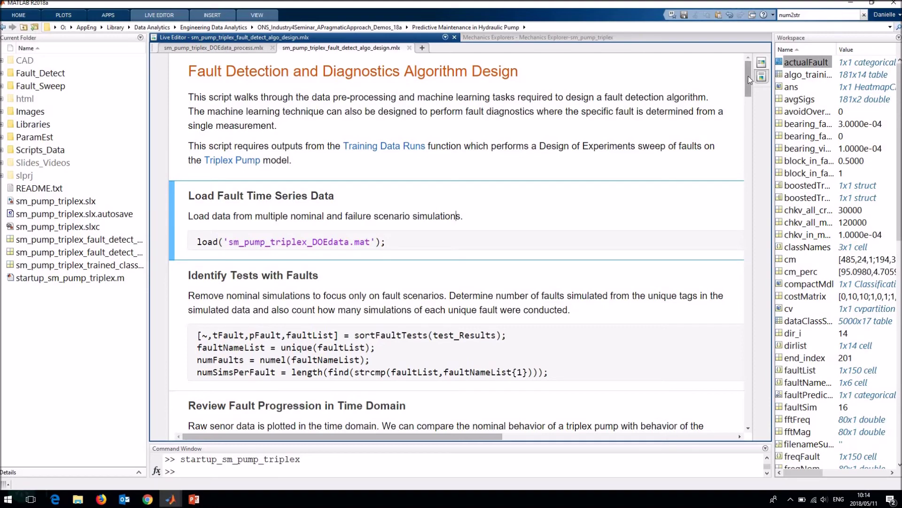
{"action": "left_click_drag", "start_coordinate": [748, 83], "coordinate": [751, 104]}
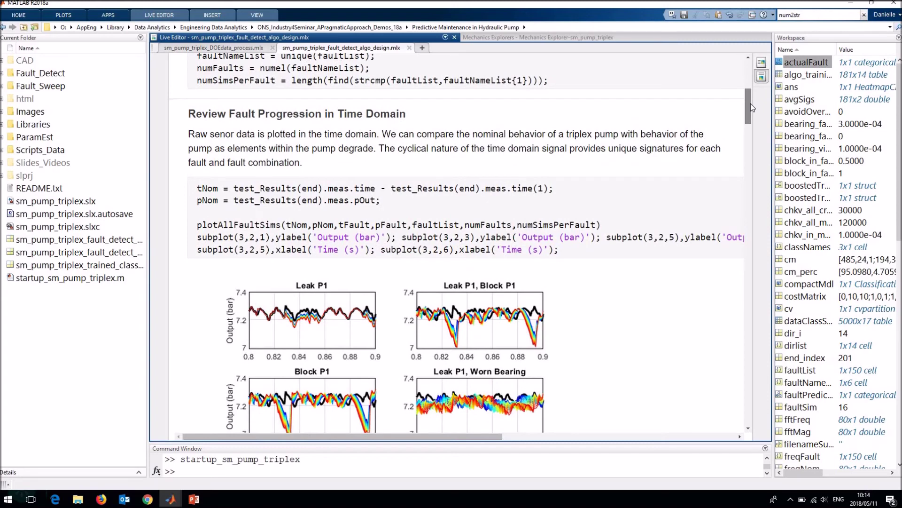
{"action": "left_click_drag", "start_coordinate": [751, 104], "coordinate": [749, 121]}
{"action": "mouse_move", "coordinate": [444, 241]}
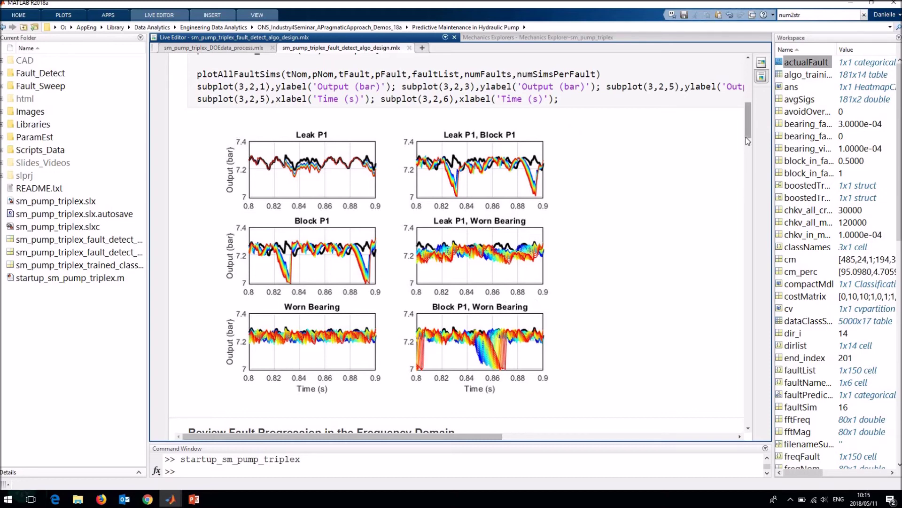
{"action": "left_click_drag", "start_coordinate": [745, 137], "coordinate": [740, 201]}
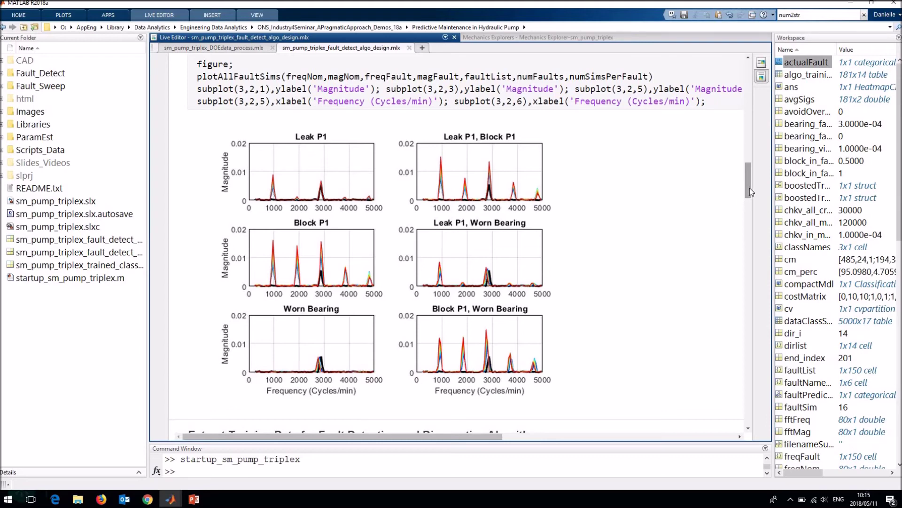
Examine the classifier training section and the boostedTreeClass line that loads the previously trained classifier.
{"action": "left_click_drag", "start_coordinate": [749, 187], "coordinate": [749, 244]}
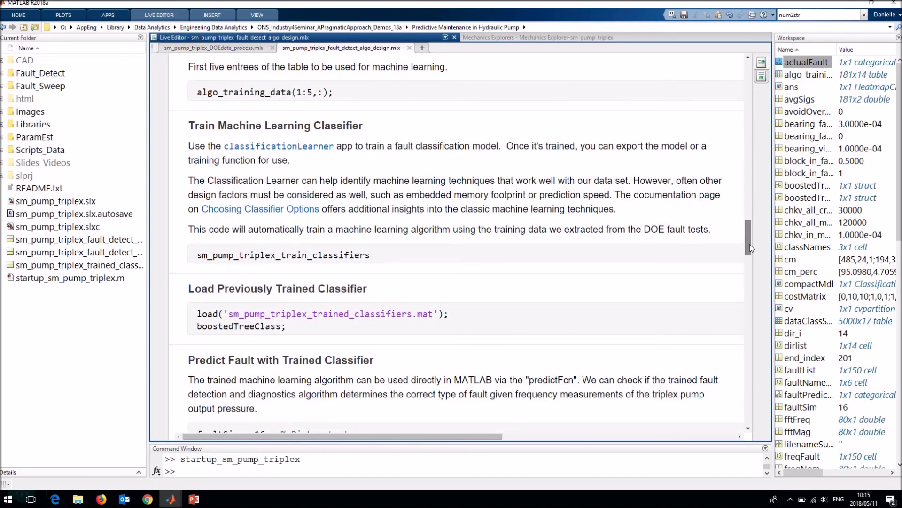
{"action": "left_click", "coordinate": [347, 327]}
{"action": "left_click_drag", "start_coordinate": [301, 327], "coordinate": [199, 327]}
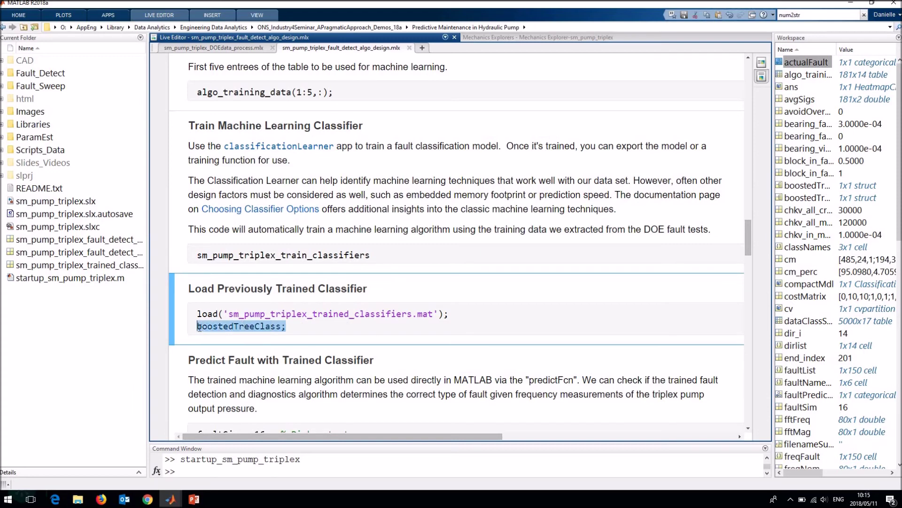
{"action": "left_click", "coordinate": [297, 328]}
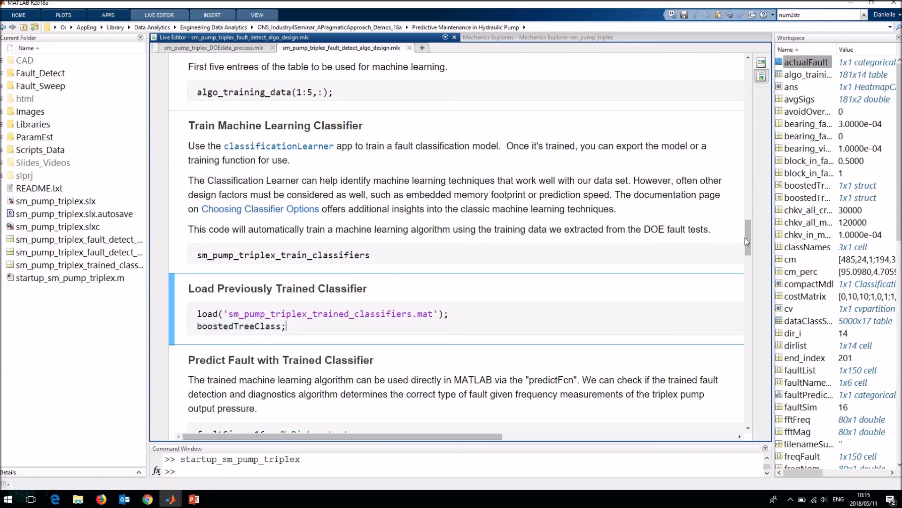
Examine the fault prediction code for faultSim = 16 and the section on exporting the classifier.
{"action": "left_click_drag", "start_coordinate": [748, 239], "coordinate": [754, 259]}
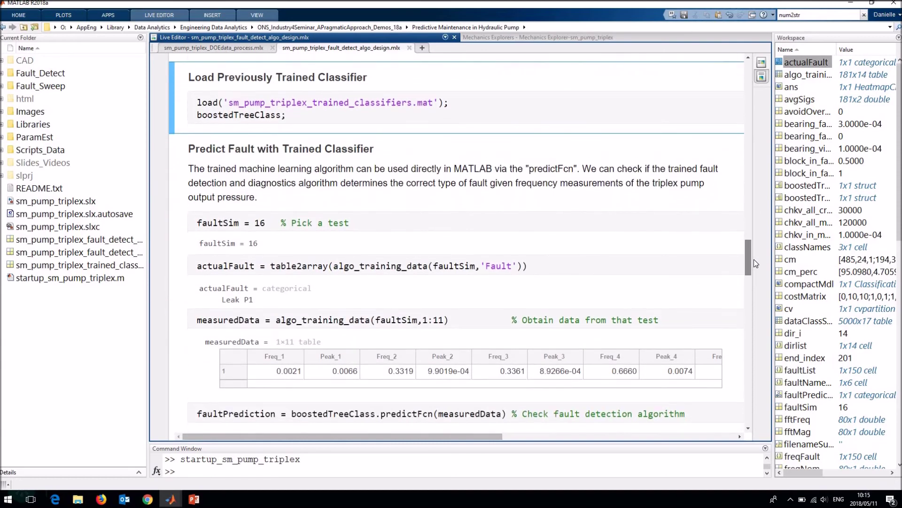
{"action": "left_click", "coordinate": [203, 219]}
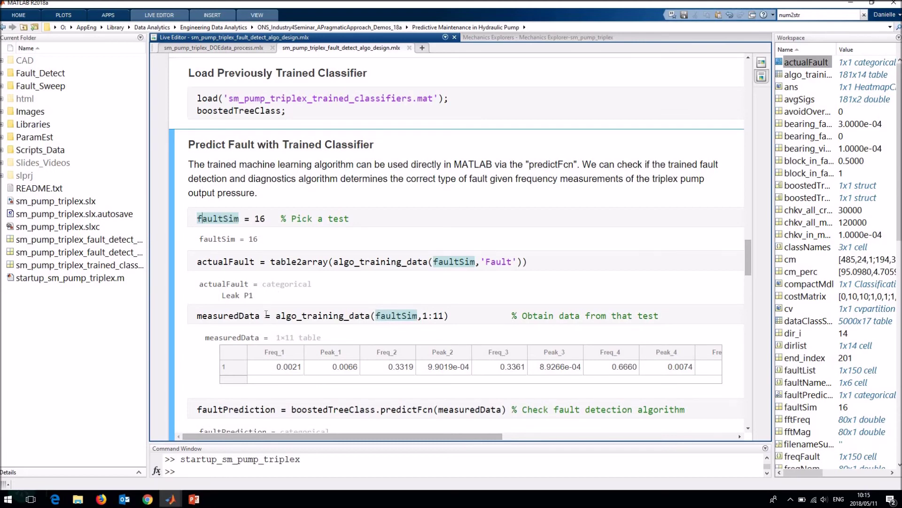
{"action": "scroll", "coordinate": [726, 396], "scroll_direction": "down", "scroll_amount": 3}
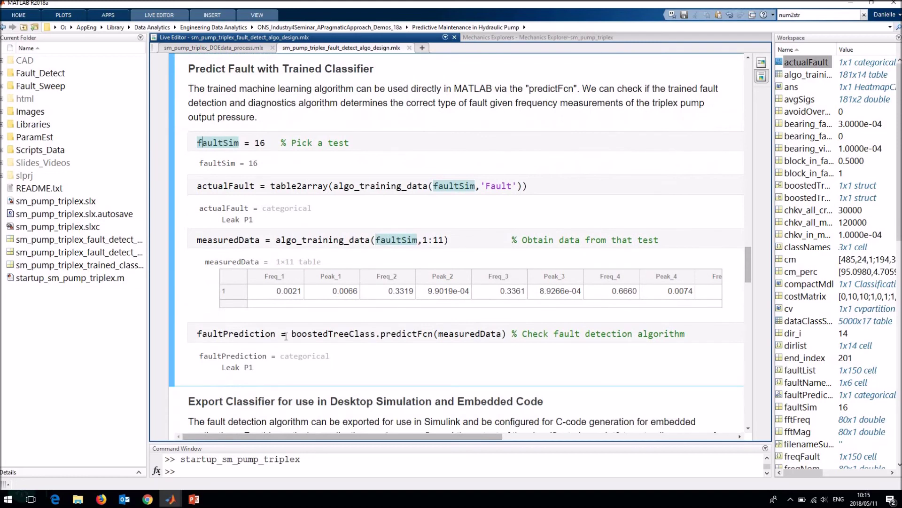
{"action": "left_click", "coordinate": [250, 366]}
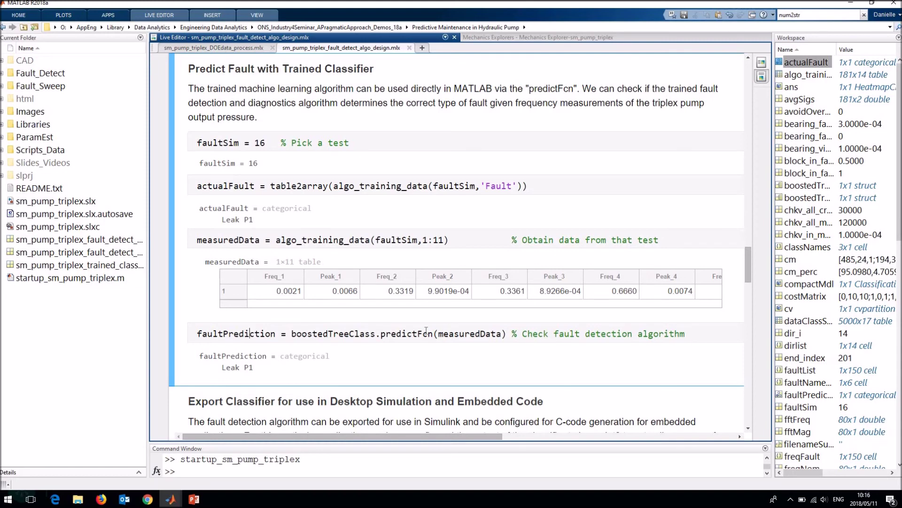
{"action": "left_click_drag", "start_coordinate": [752, 267], "coordinate": [750, 294]}
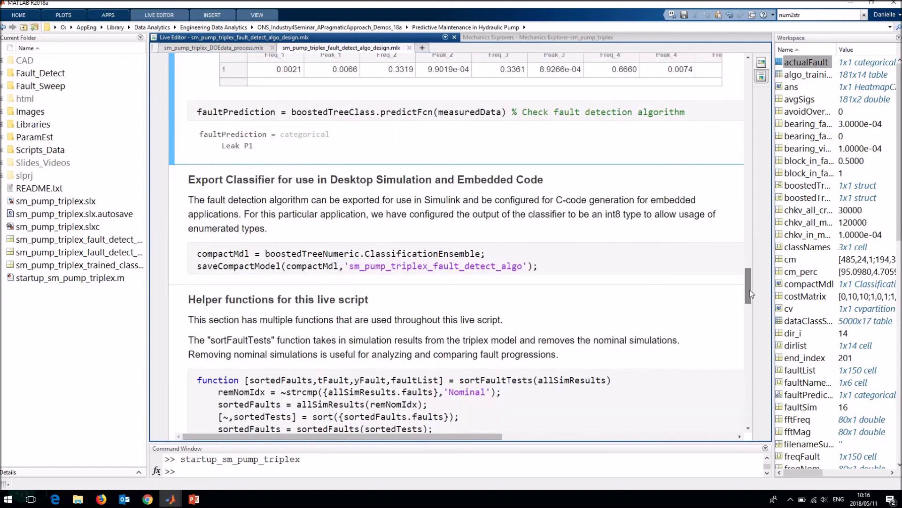
Play the triplex pump animation in Mechanics Explorer.
{"action": "left_click", "coordinate": [586, 40]}
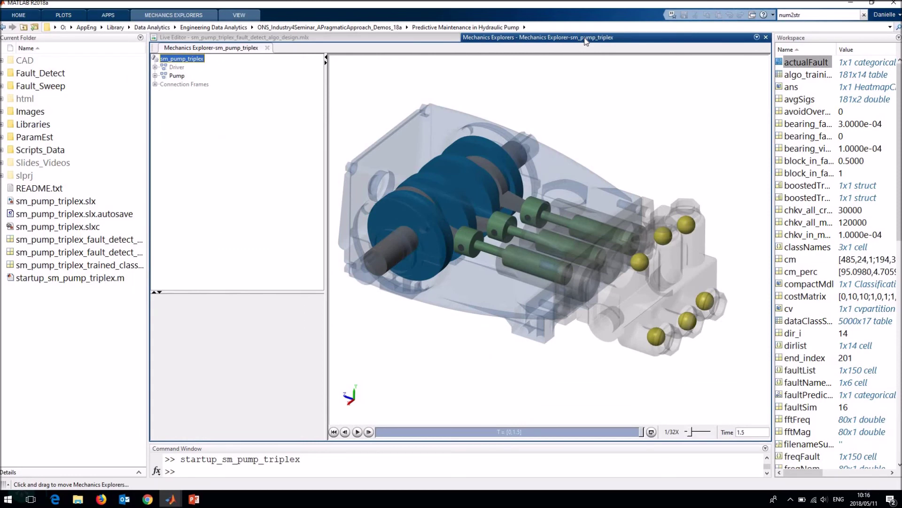
{"action": "left_click", "coordinate": [358, 432]}
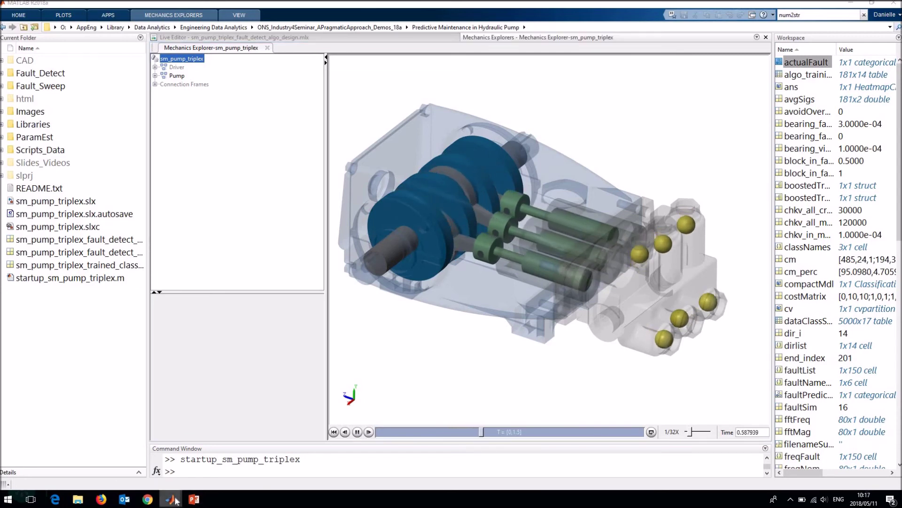
Switch to the sm_pump_triplex Simulink model and set the Pump block's Plunger 1 seal leak fault to On.
{"action": "mouse_move", "coordinate": [178, 502]}
{"action": "left_click", "coordinate": [223, 458]}
{"action": "left_click", "coordinate": [330, 353]}
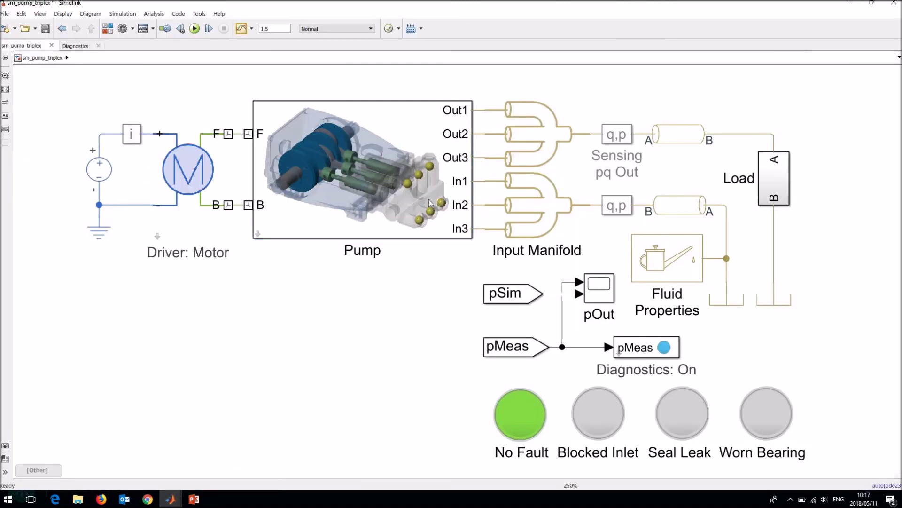
{"action": "double_click", "coordinate": [412, 175]}
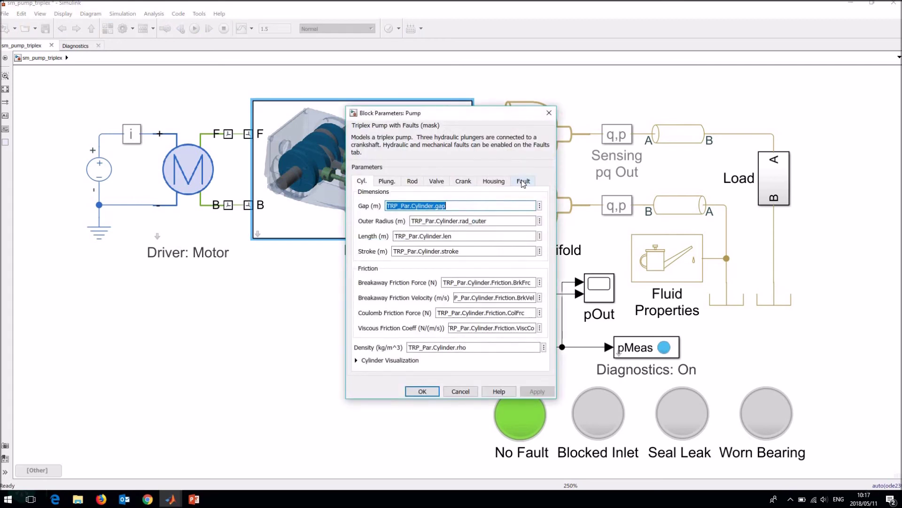
{"action": "left_click", "coordinate": [524, 182]}
{"action": "left_click_drag", "start_coordinate": [487, 114], "coordinate": [671, 67]}
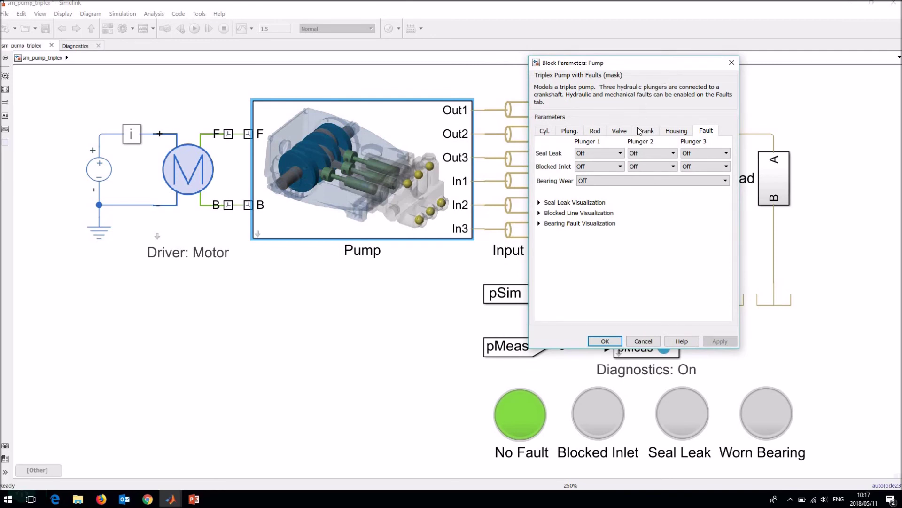
{"action": "left_click", "coordinate": [620, 156]}
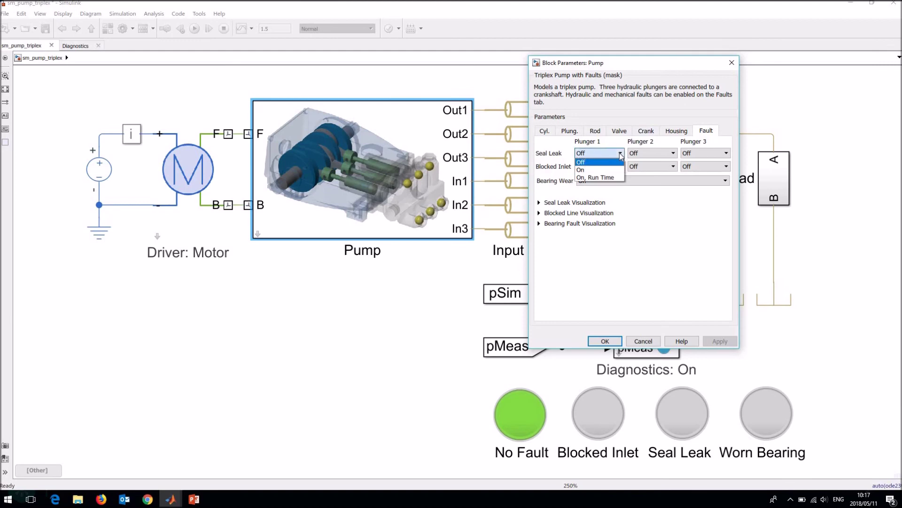
{"action": "left_click", "coordinate": [607, 170]}
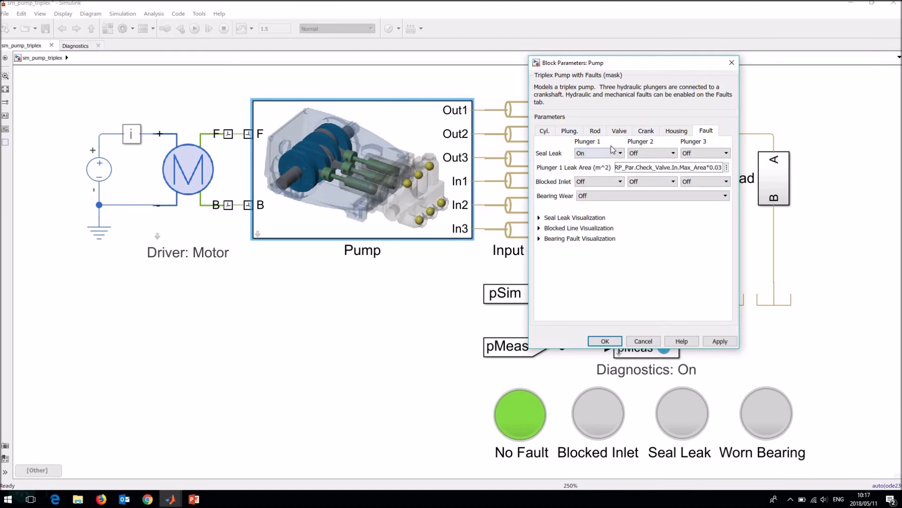
Set the Plunger 1 blocked inlet fault to On and apply the Pump block parameters.
{"action": "left_click", "coordinate": [613, 183]}
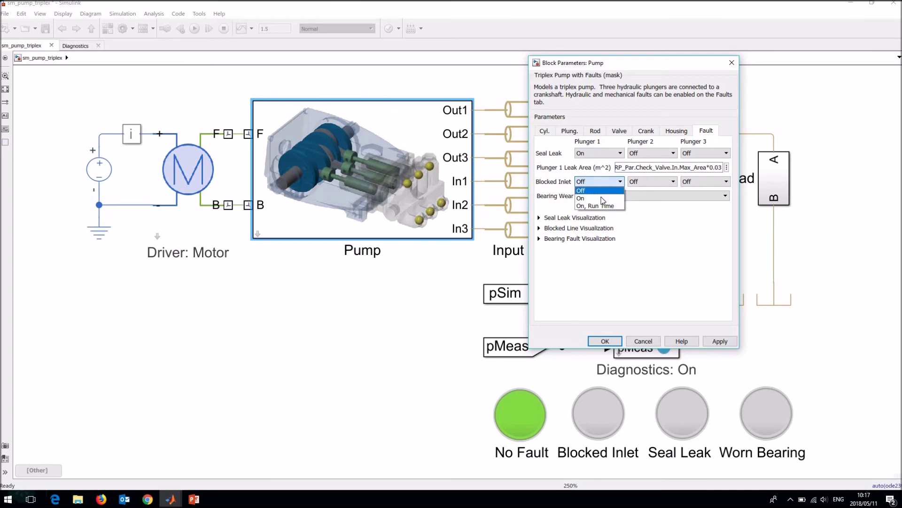
{"action": "left_click", "coordinate": [602, 196]}
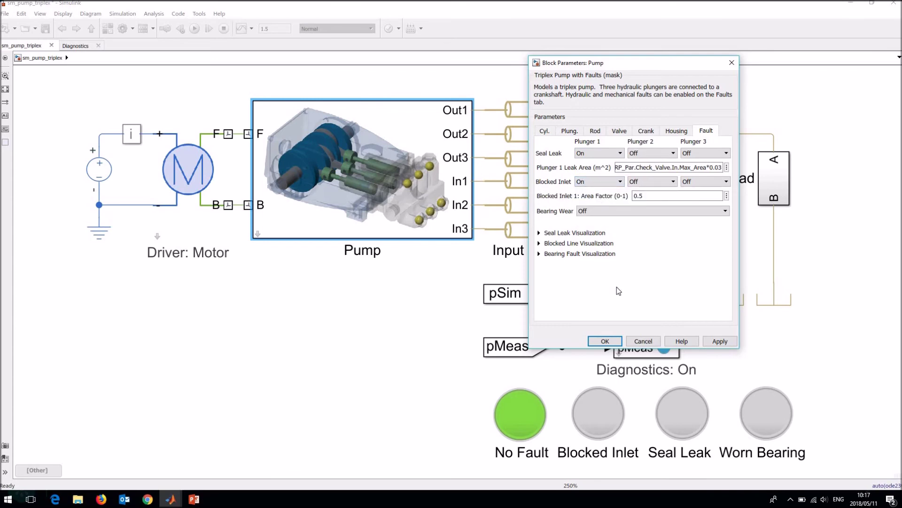
{"action": "left_click", "coordinate": [719, 342]}
{"action": "left_click", "coordinate": [608, 342]}
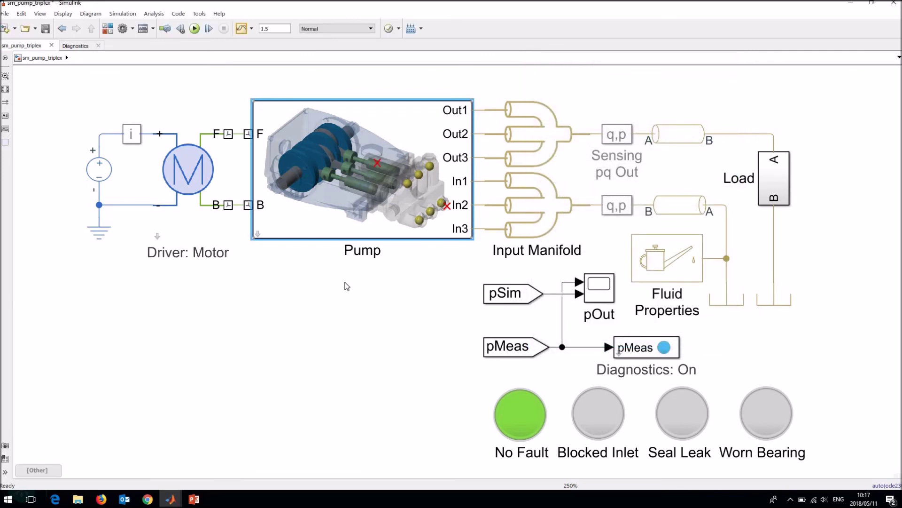
{"action": "left_click", "coordinate": [329, 318]}
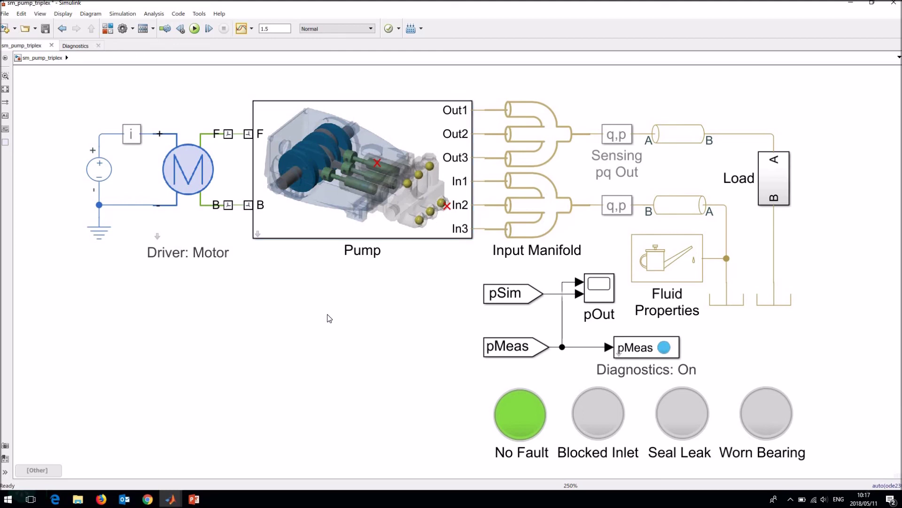
Update the model and inspect the fault markings on the pump in Mechanics Explorer, then return to the Simulink model.
{"action": "key", "text": "ctrl+t"}
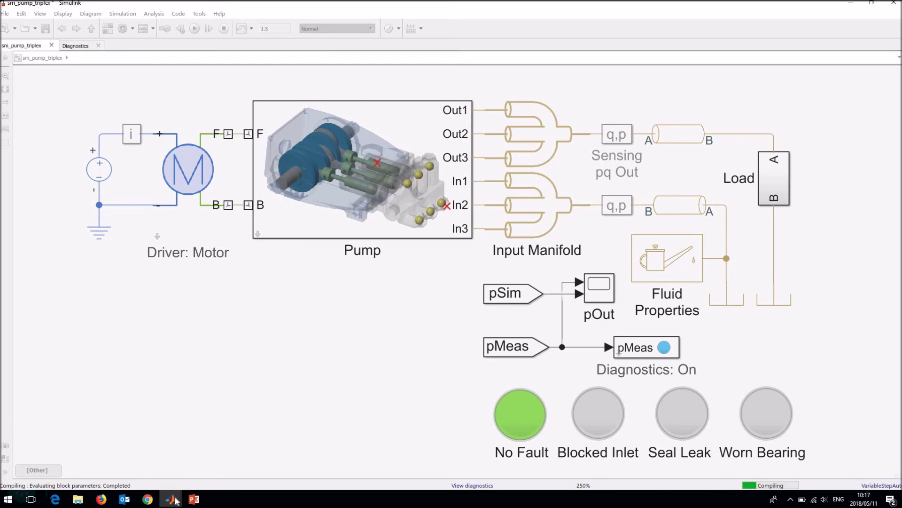
{"action": "mouse_move", "coordinate": [175, 500]}
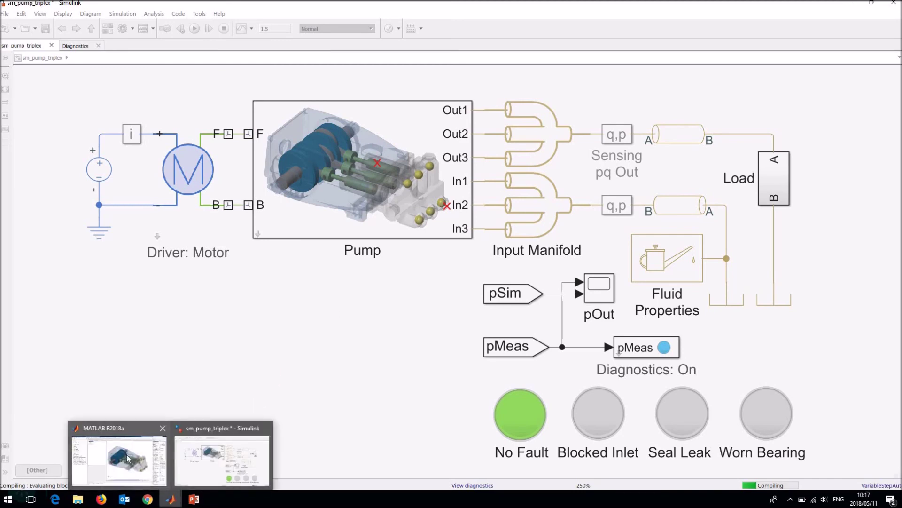
{"action": "left_click", "coordinate": [127, 458]}
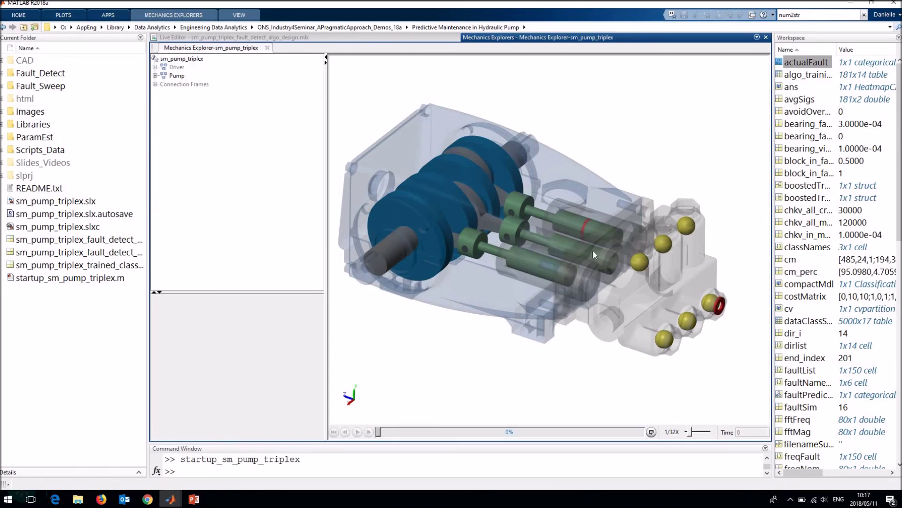
{"action": "double_click", "coordinate": [753, 5]}
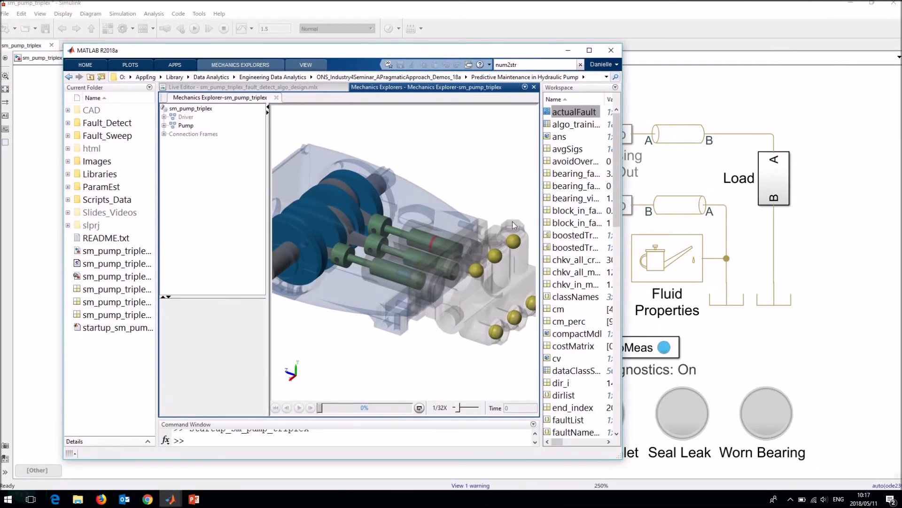
{"action": "double_click", "coordinate": [480, 50]}
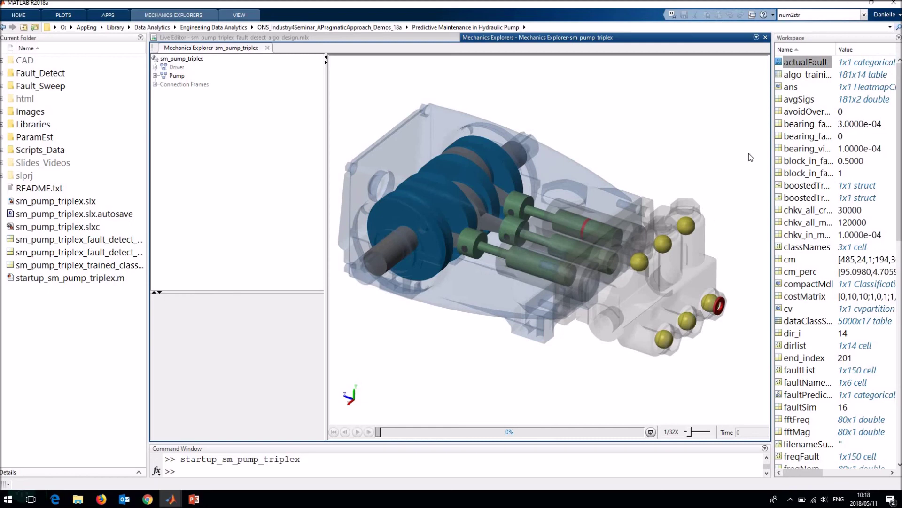
{"action": "left_click", "coordinate": [851, 3]}
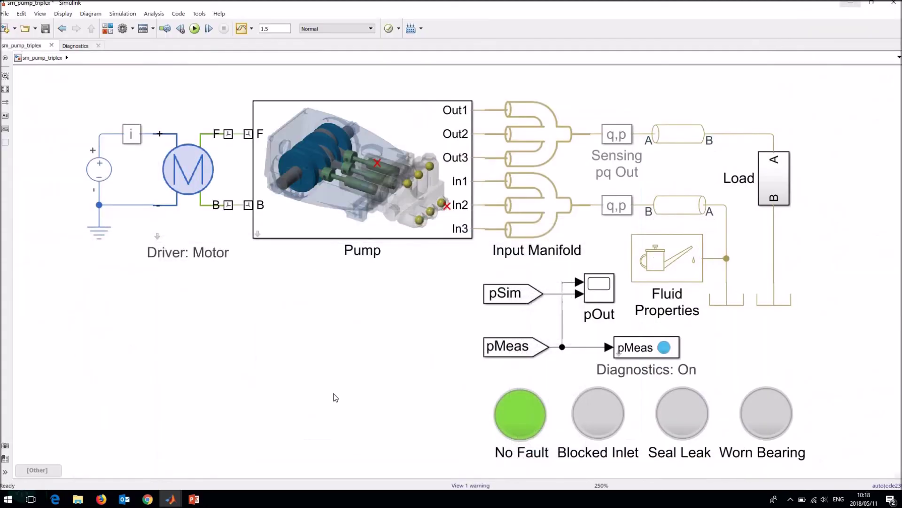
Run the simulation with the enabled faults and check the Blocked Inlet and Seal Leak diagnostic lamps.
{"action": "left_click", "coordinate": [195, 29]}
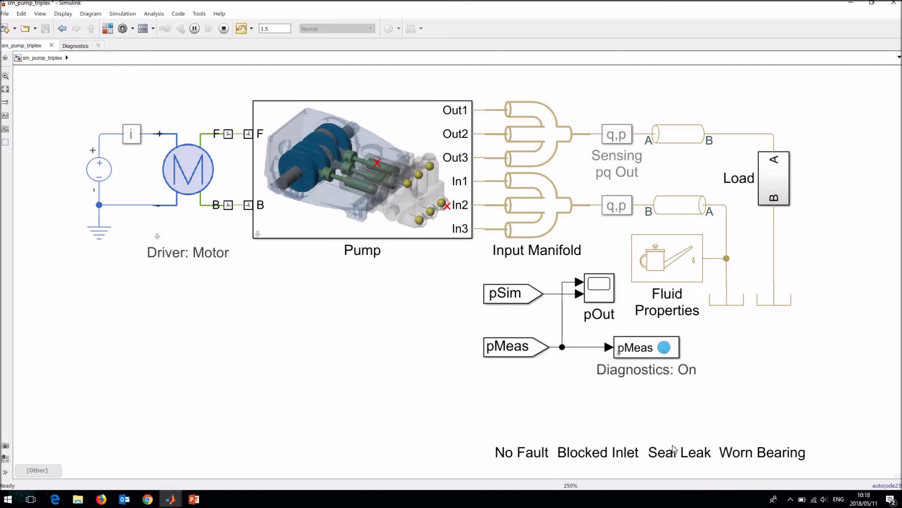
{"action": "left_click", "coordinate": [610, 460]}
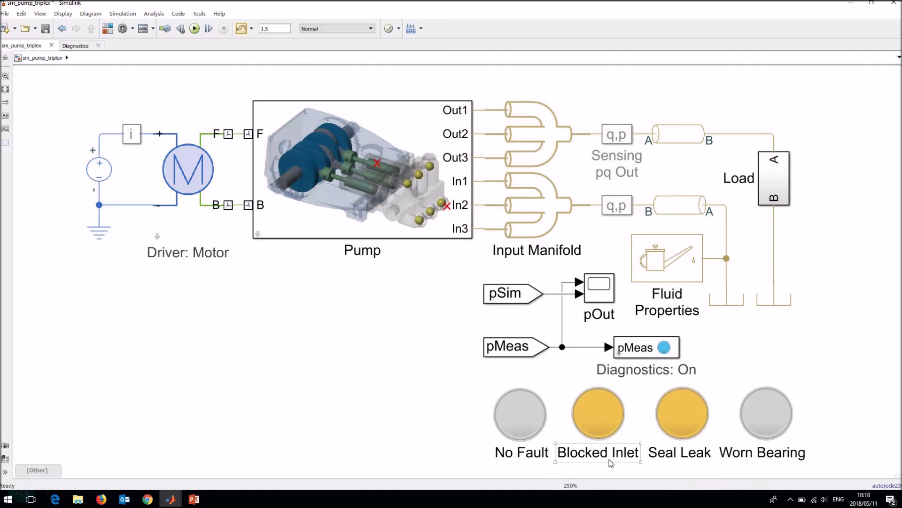
{"action": "left_click", "coordinate": [672, 468]}
{"action": "left_click", "coordinate": [676, 458]}
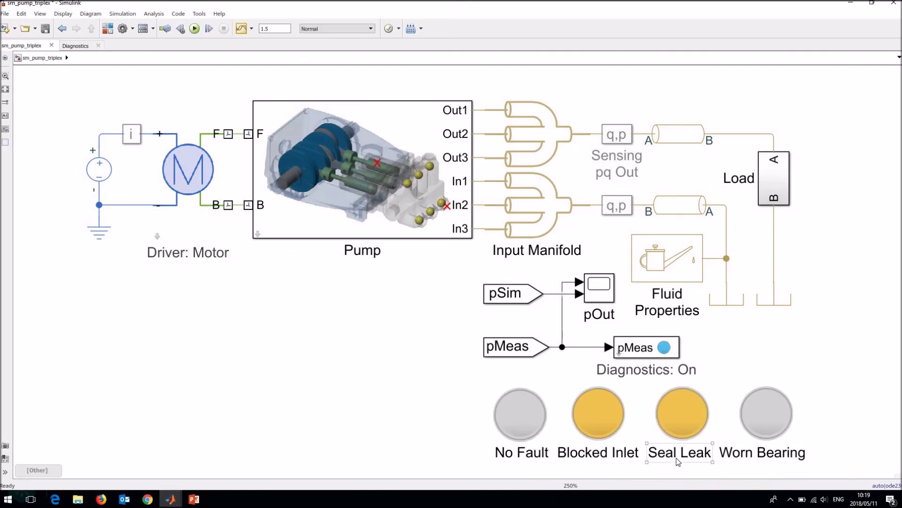
{"action": "left_click", "coordinate": [400, 410]}
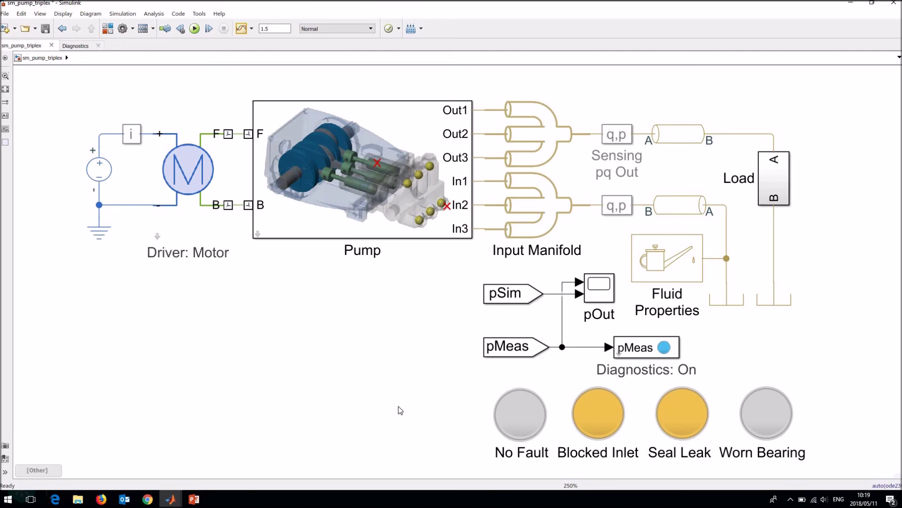